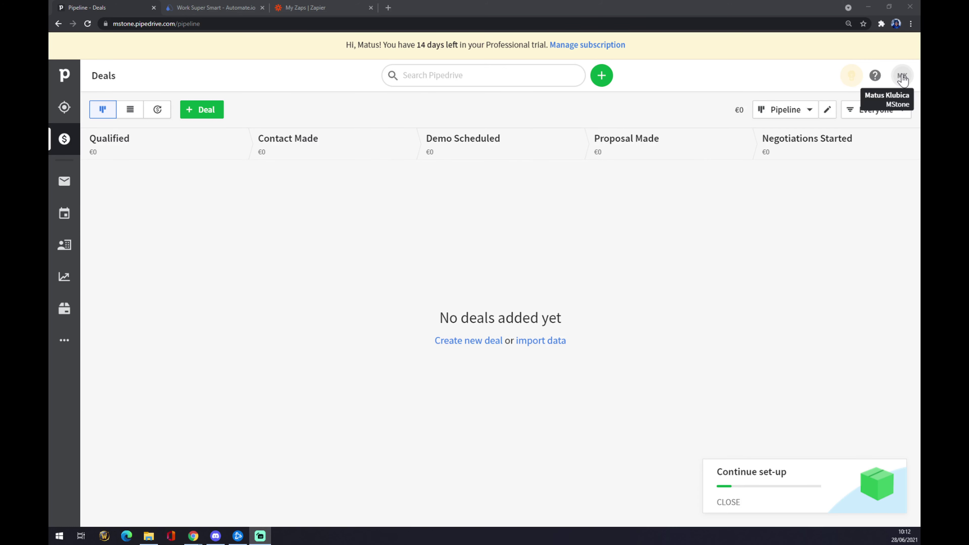
Search the Pipedrive Marketplace apps for 'monday', which returns only CallMate and SubOps.
left_click(902, 76)
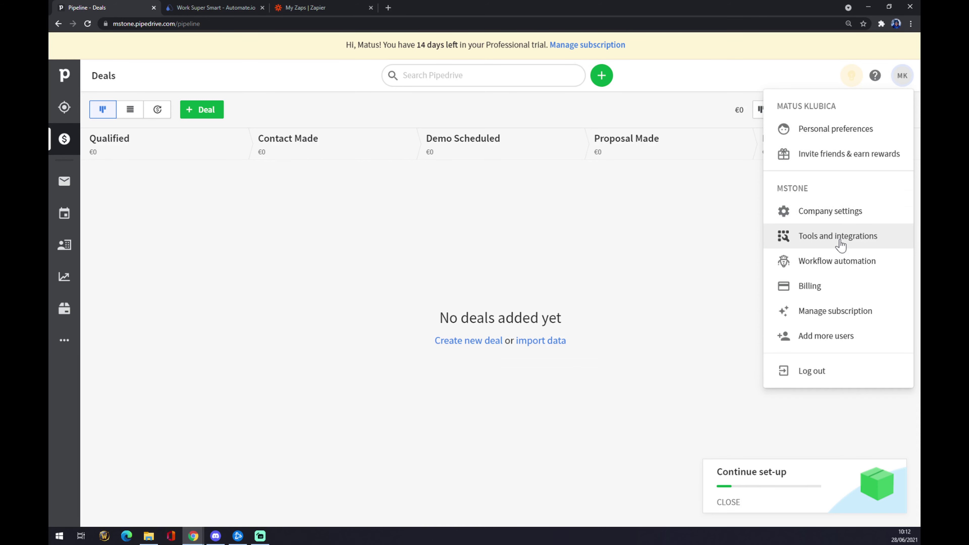
left_click(840, 245)
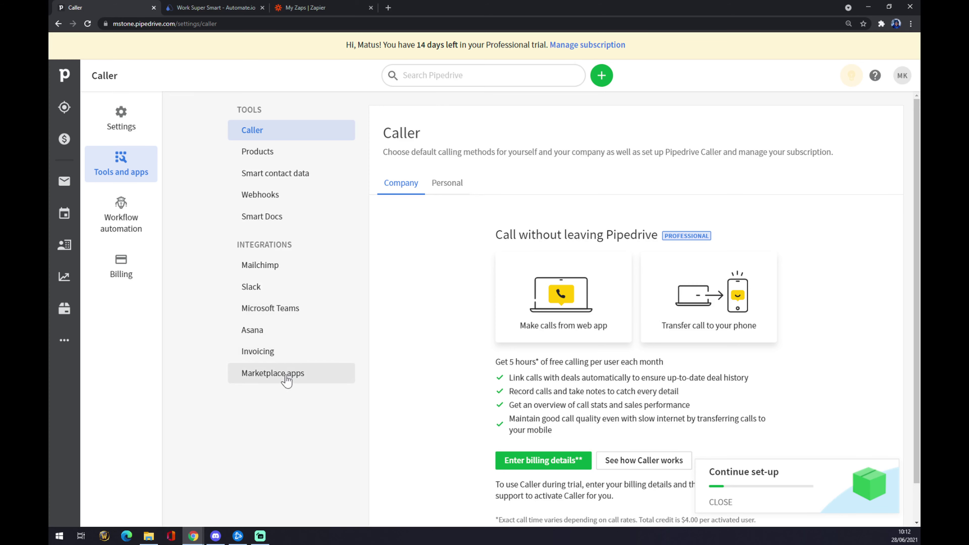
left_click(286, 380)
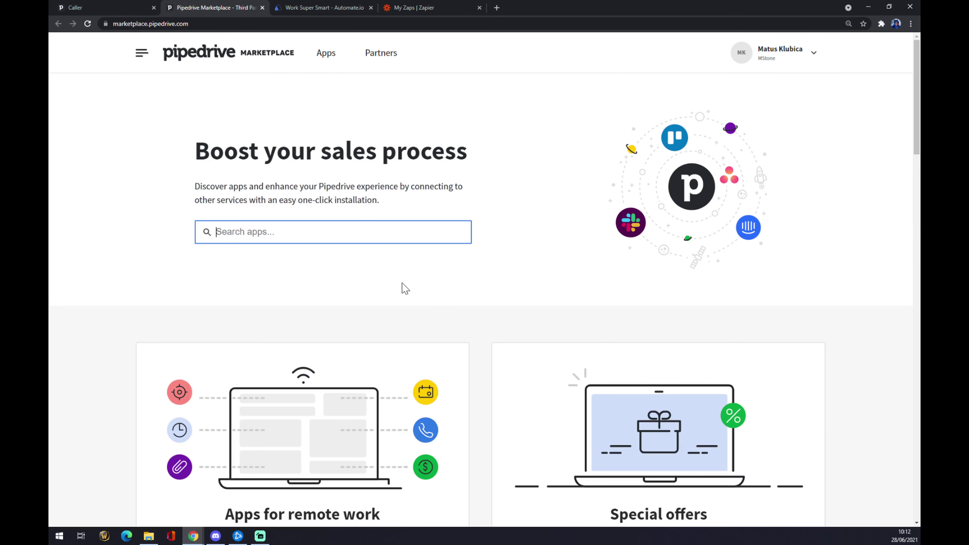
type("monday")
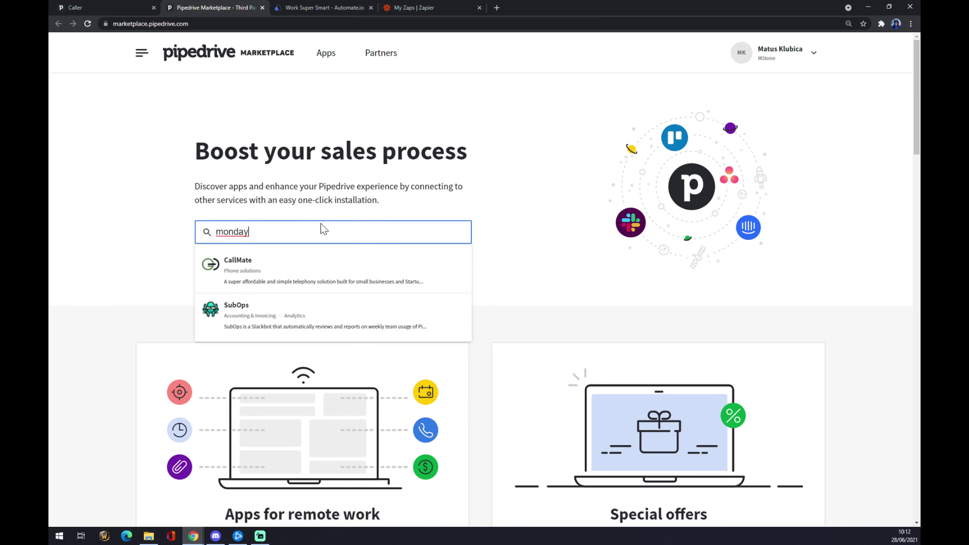
Close the Pipedrive Marketplace tab and bring up Automate.io's full list of integration categories.
left_click(300, 8)
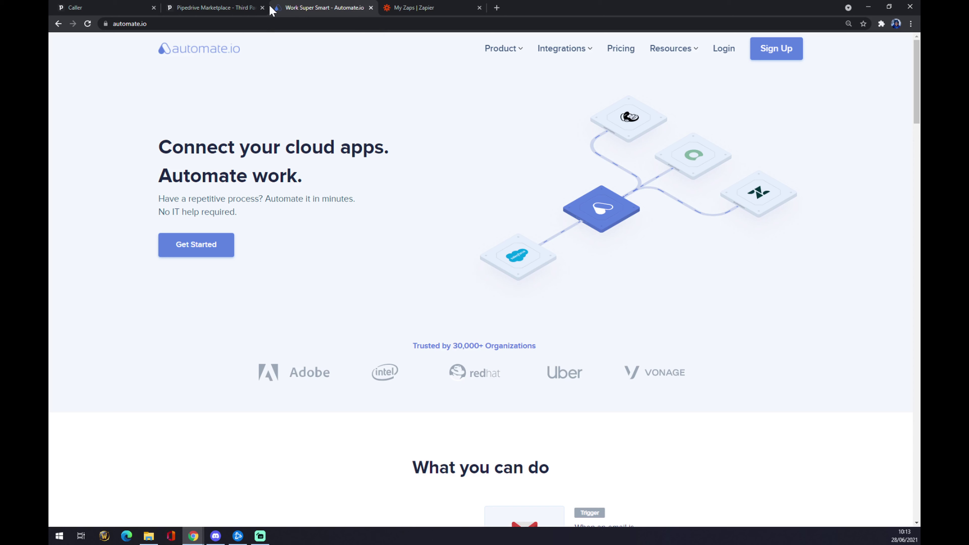
left_click(262, 7)
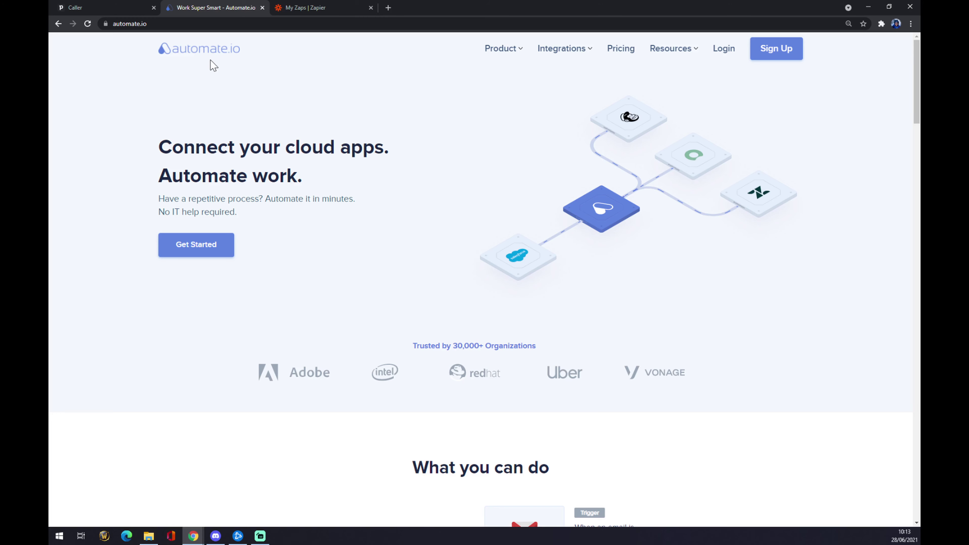
mouse_move(574, 62)
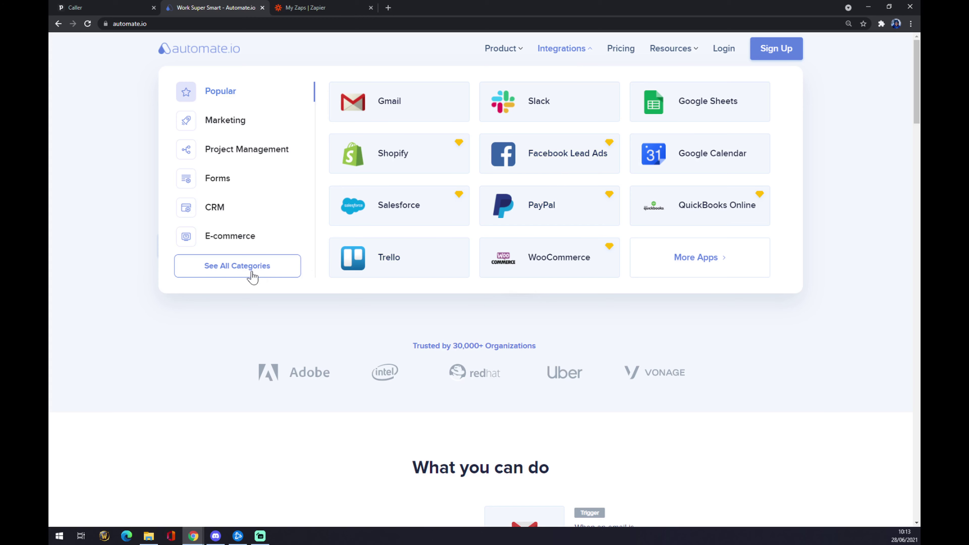
left_click(260, 269)
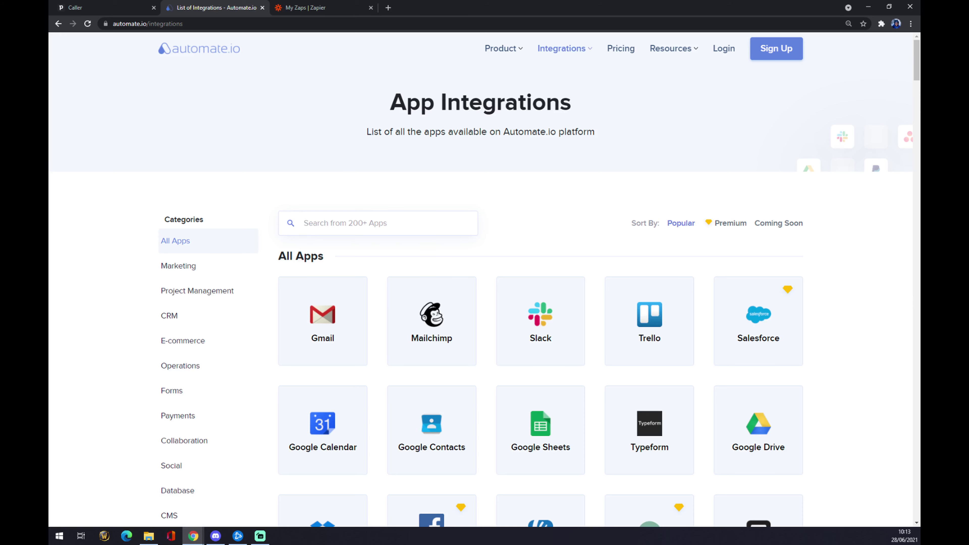
Find Pipedrive via 'pipe', then open its Monday.com integration page via 'monday'.
type("pipe")
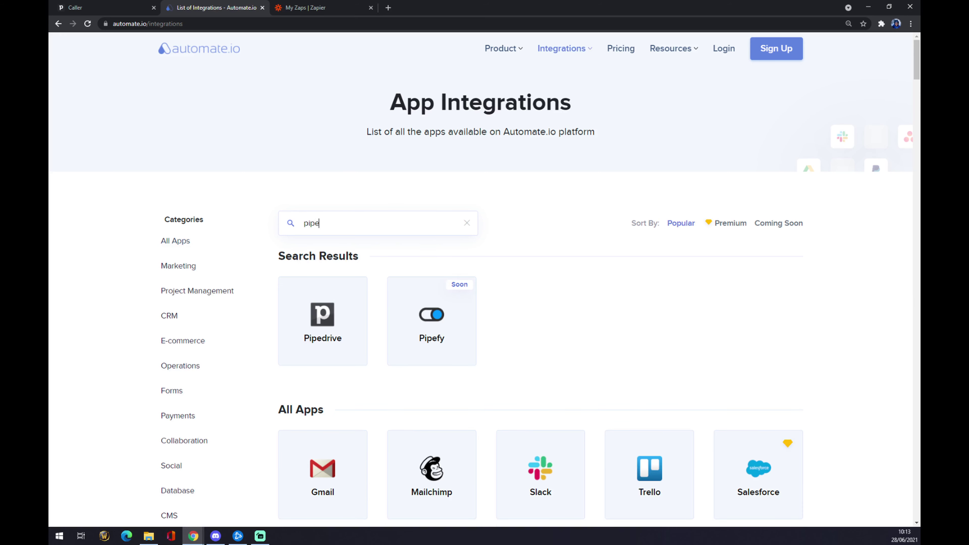
left_click(323, 289)
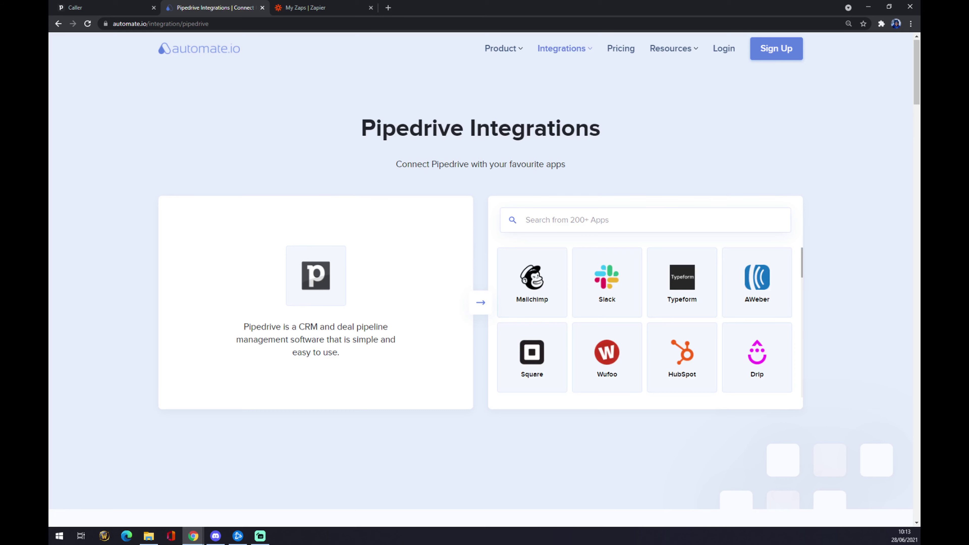
type("monday")
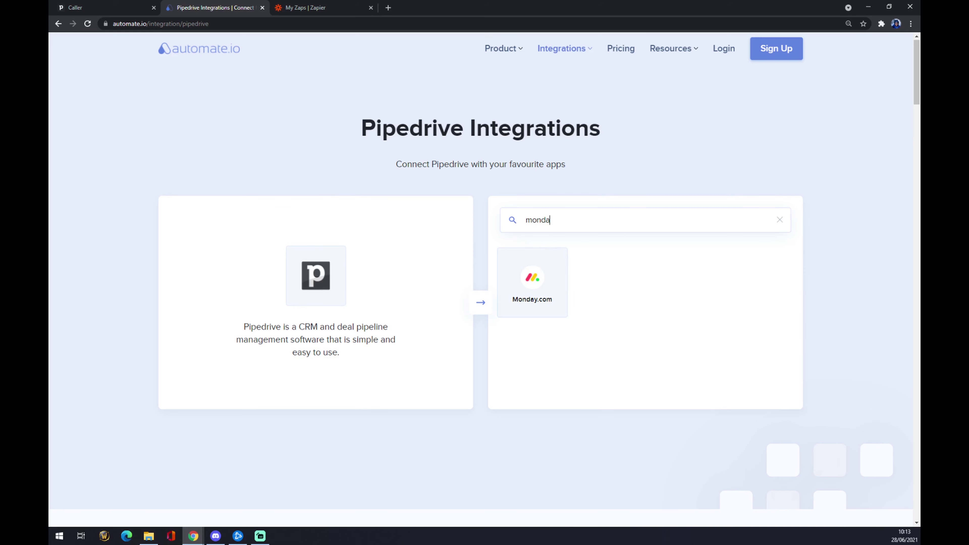
left_click(548, 293)
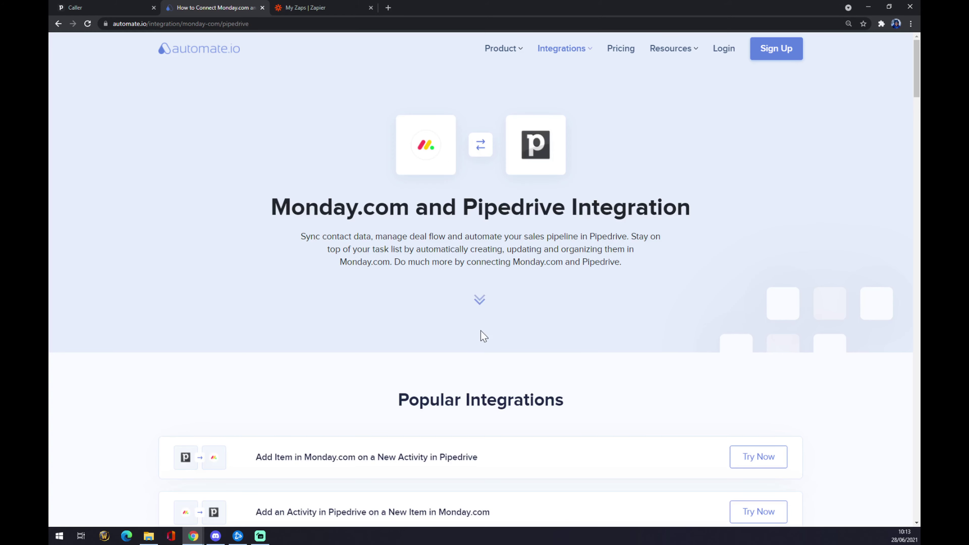
Choose Updated Deal as the Pipedrive trigger in the integration builder.
scroll(481, 331, "down", 5)
scroll(412, 198, "down", 2)
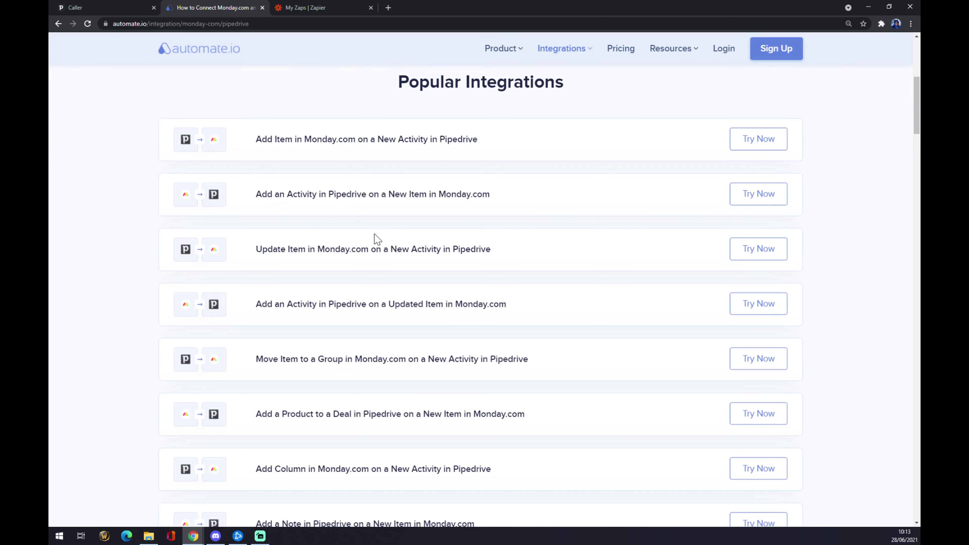
scroll(360, 229, "up", 1)
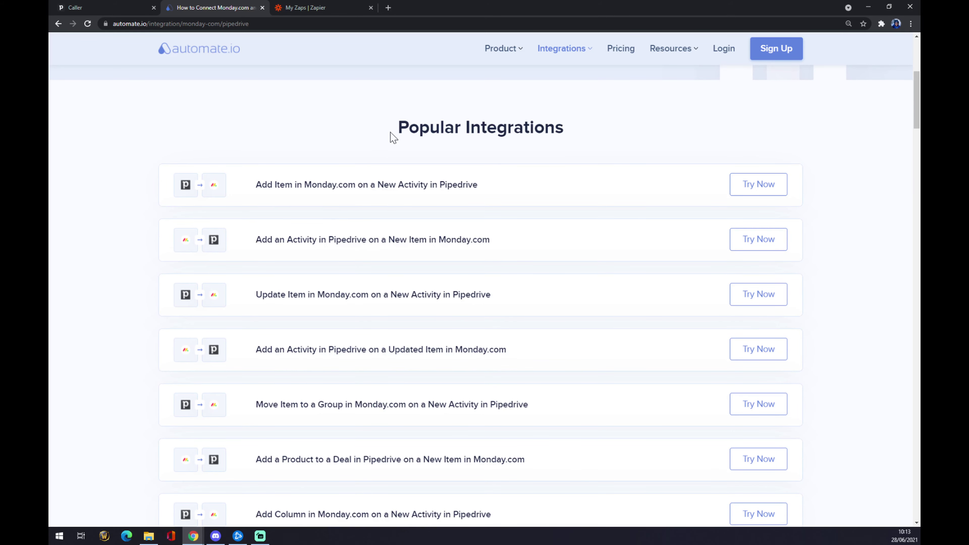
left_click_drag(391, 132, 548, 131)
left_click(593, 149)
scroll(359, 332, "down", 12)
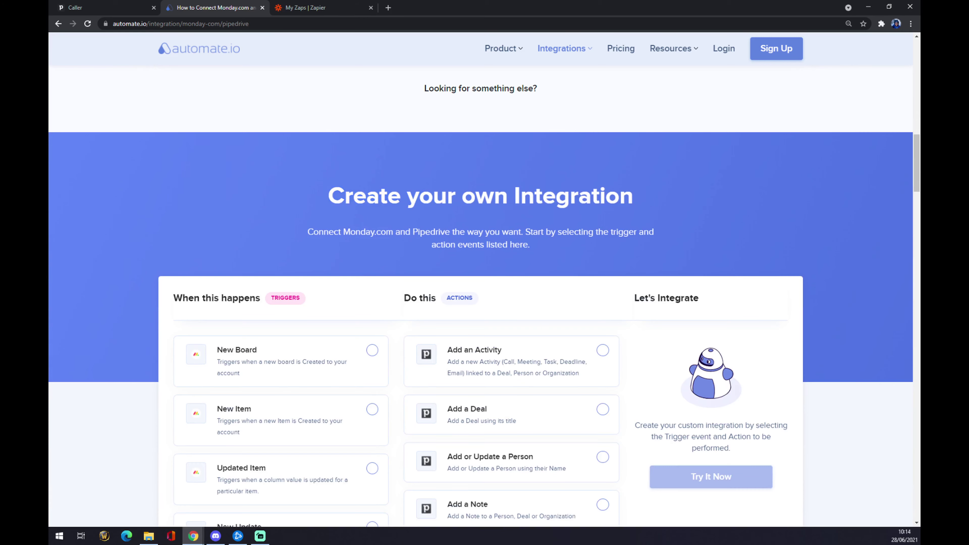
scroll(327, 149, "down", 5)
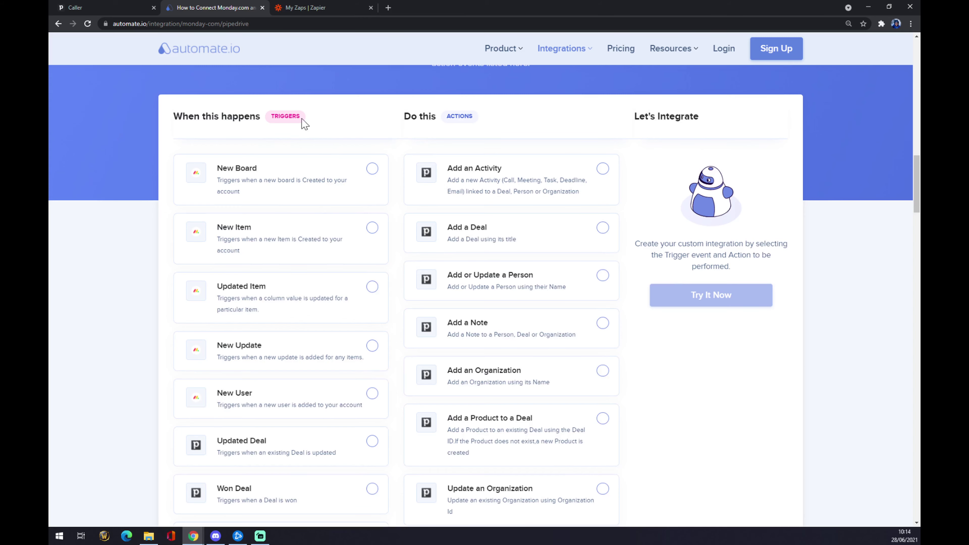
scroll(282, 214, "down", 6)
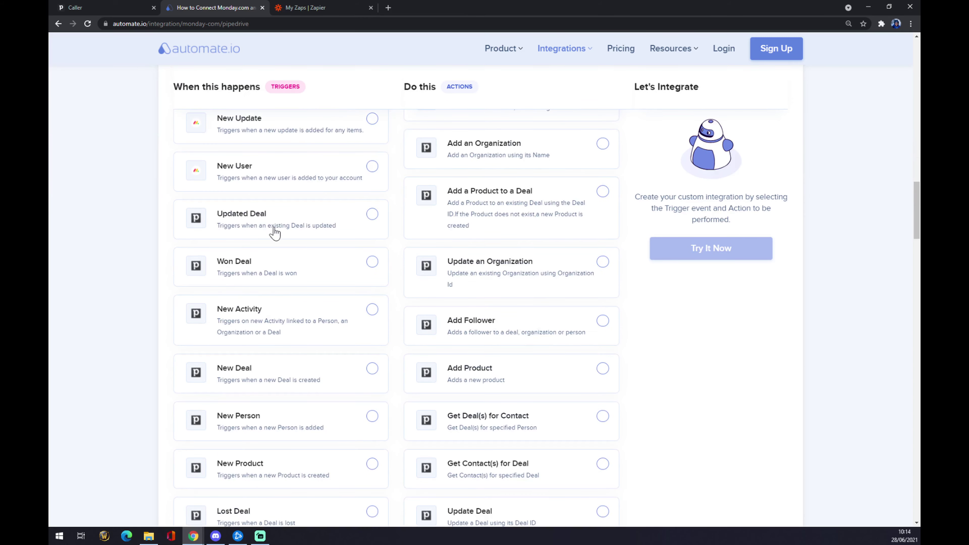
scroll(269, 244, "up", 6)
scroll(264, 262, "down", 7)
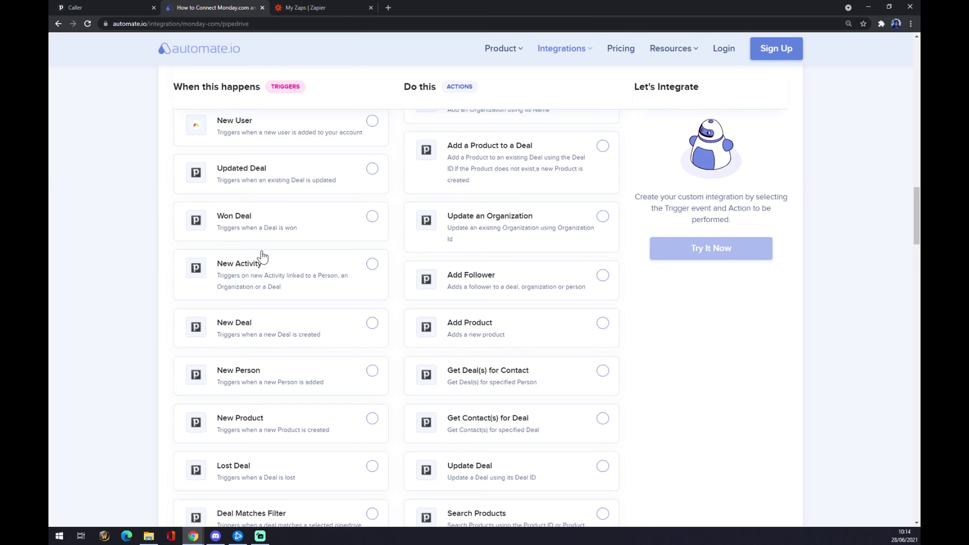
scroll(263, 255, "up", 11)
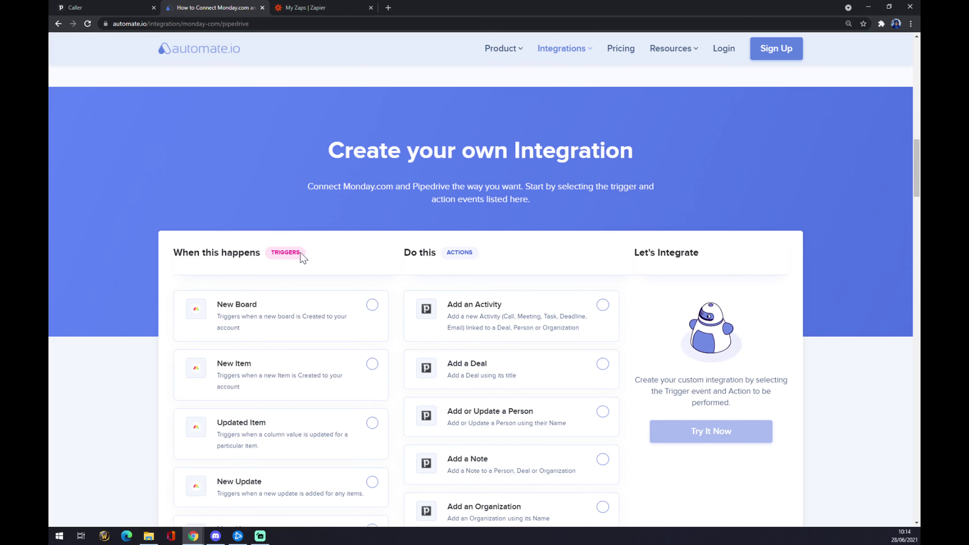
scroll(301, 256, "down", 7)
left_click(369, 307)
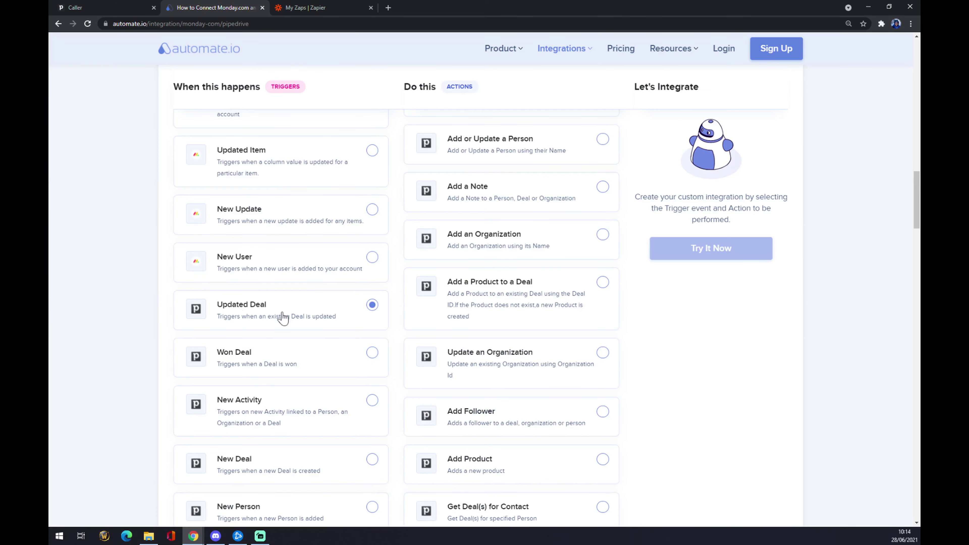
Select Add Item as the Monday.com action so Try It Now becomes active.
scroll(268, 339, "down", 5)
scroll(411, 260, "up", 13)
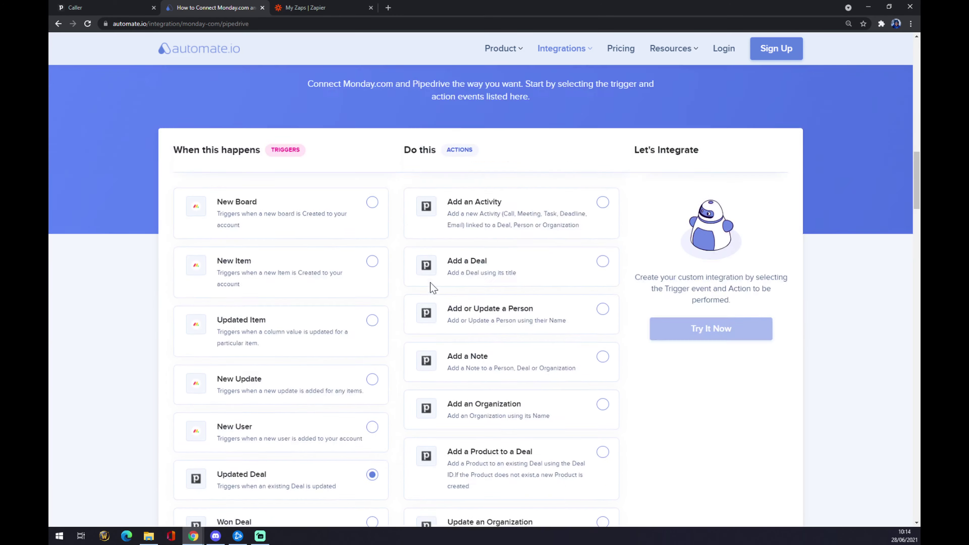
scroll(479, 297, "down", 20)
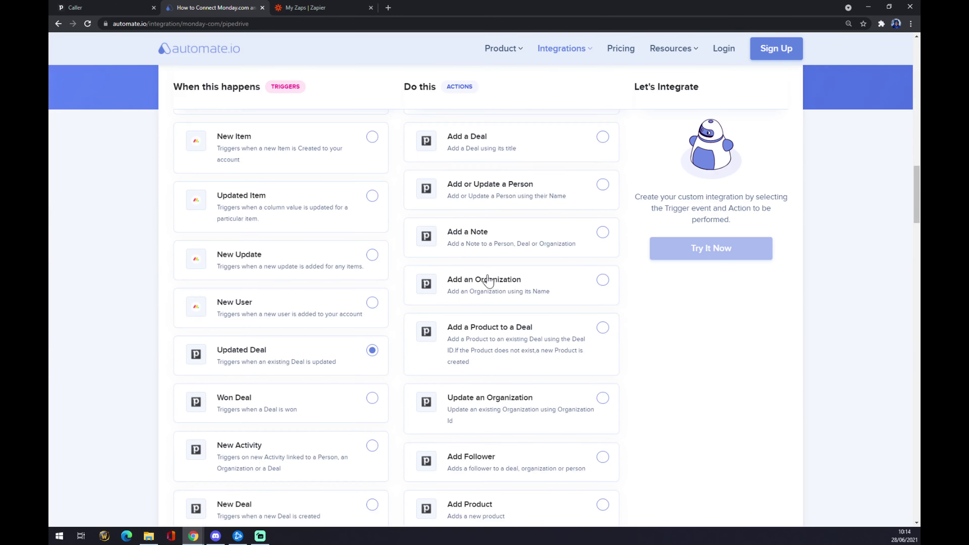
scroll(522, 258, "down", 10)
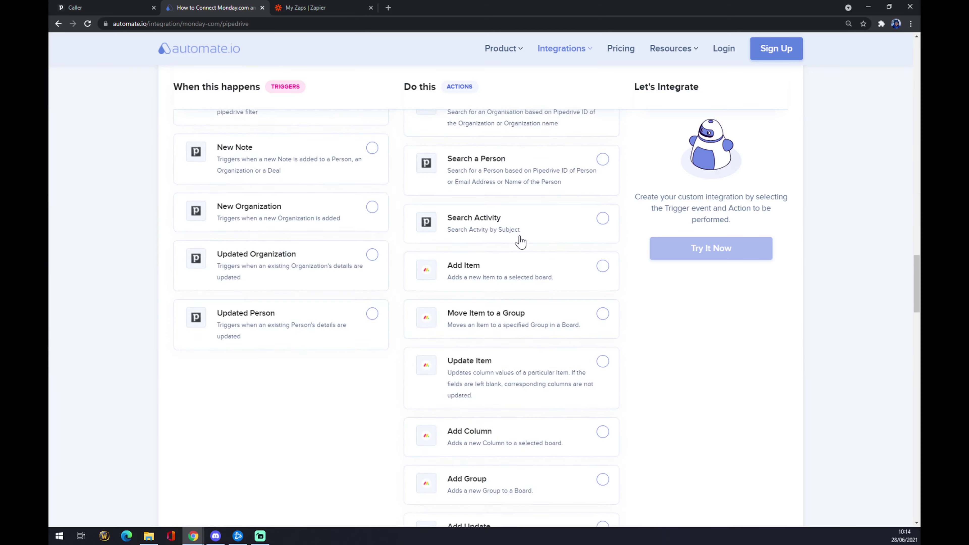
scroll(521, 244, "up", 1)
scroll(521, 241, "down", 7)
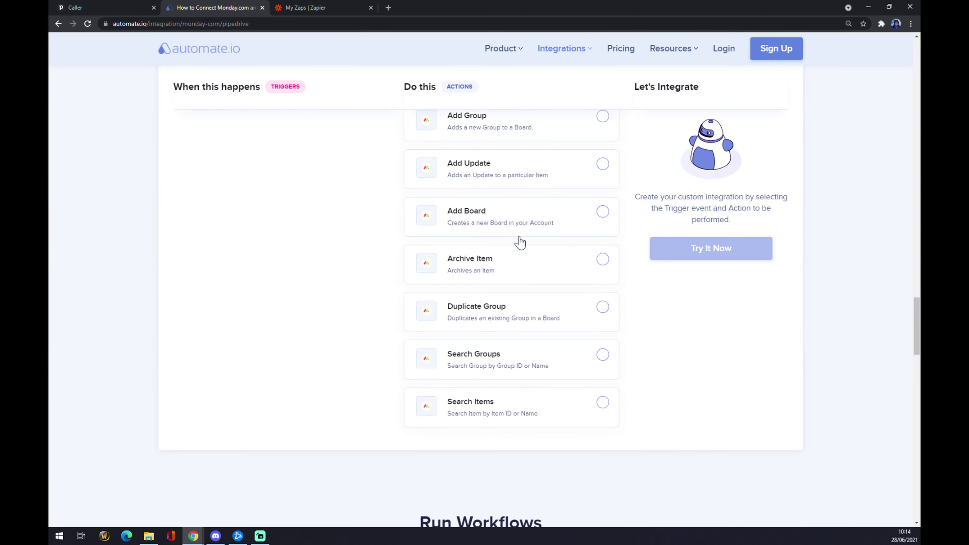
scroll(519, 244, "up", 7)
left_click(604, 179)
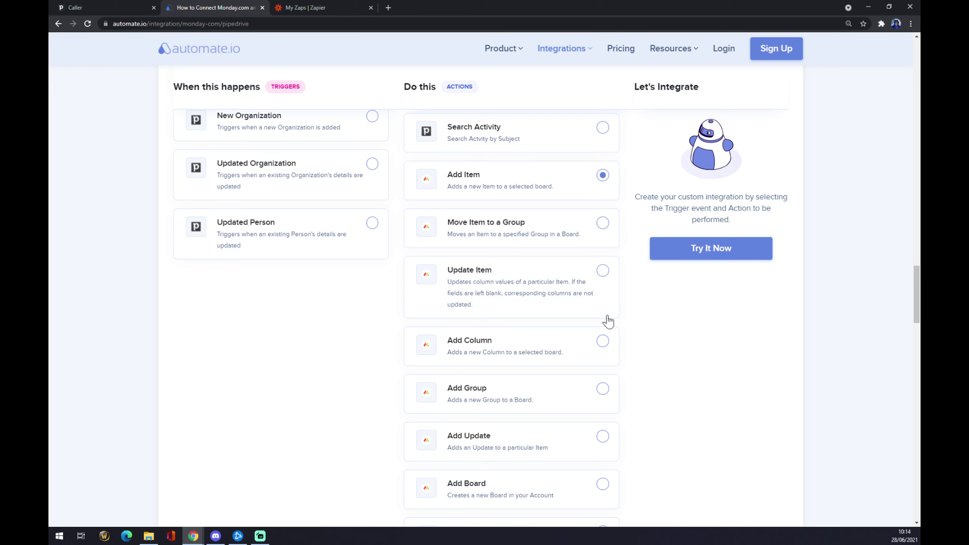
From Zapier's My Zaps list, after a quick look at the Pipedrive tab, make a new zap.
left_click(306, 7)
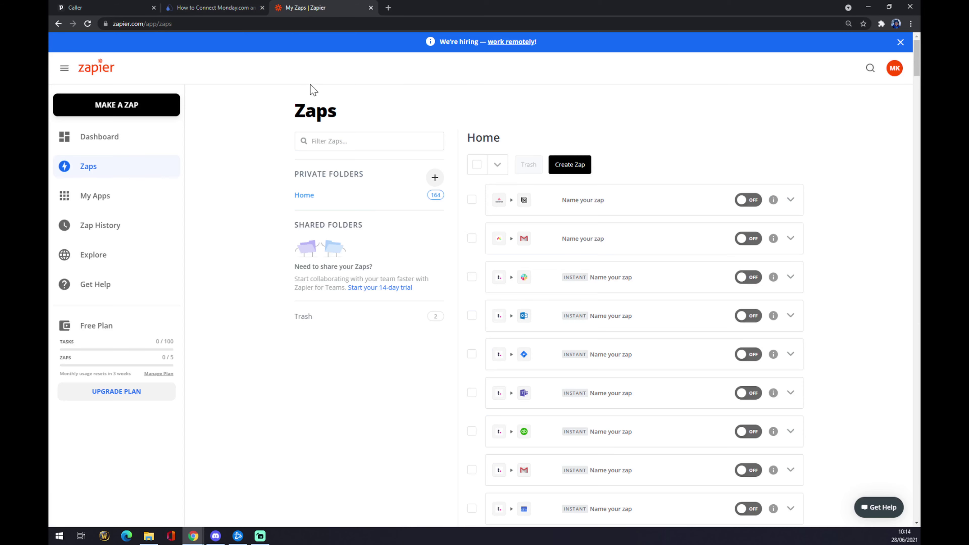
key("ctrl+Tab")
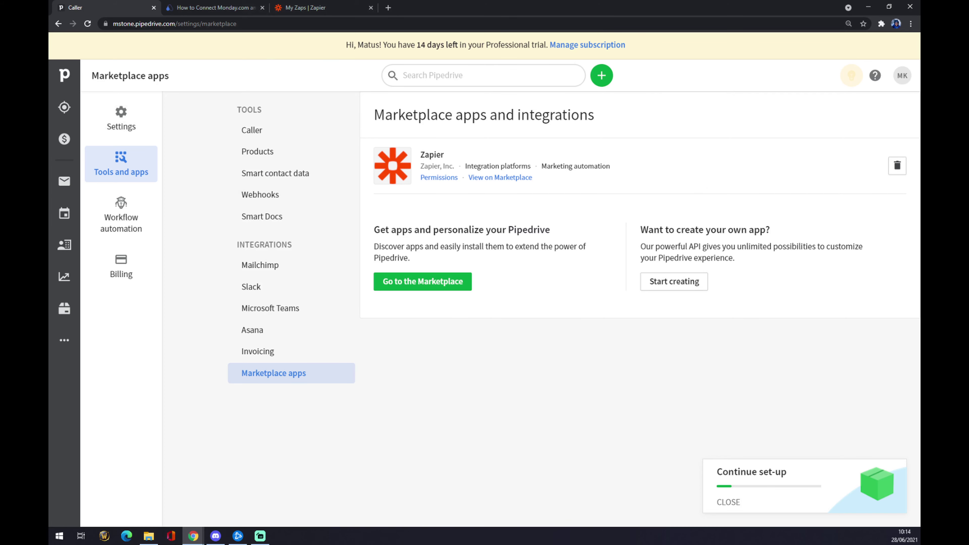
left_click(352, 7)
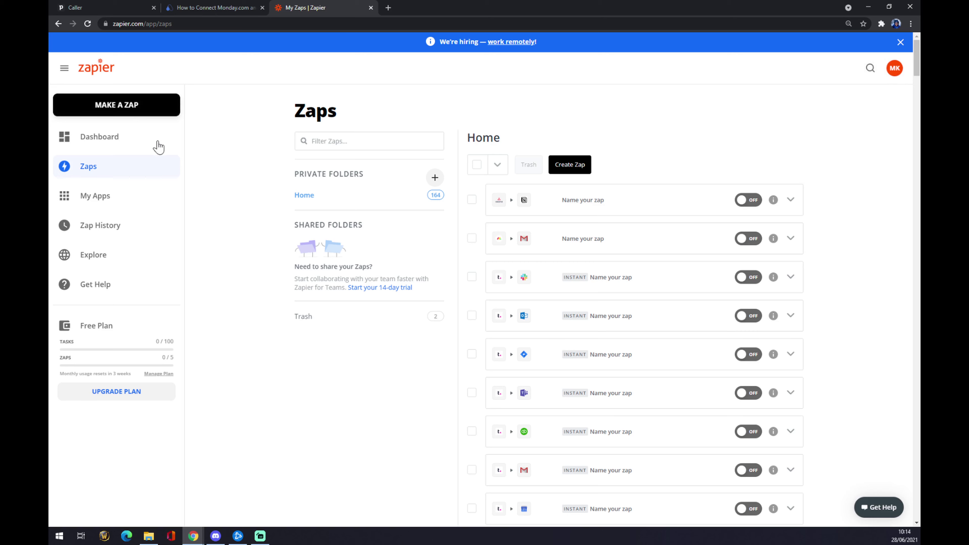
left_click(135, 108)
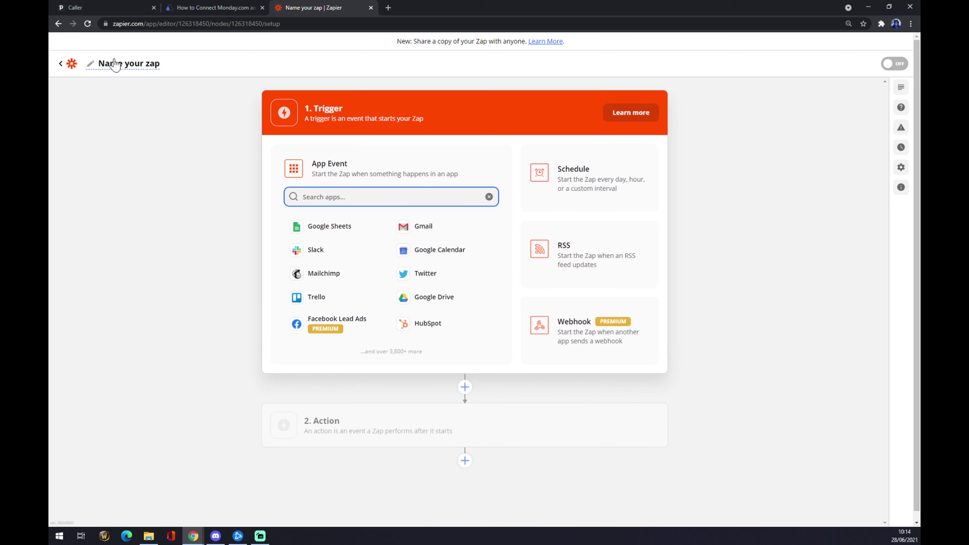
Pick Pipedrive as the trigger app with New Deal as the trigger event.
left_click(161, 64)
left_click(175, 127)
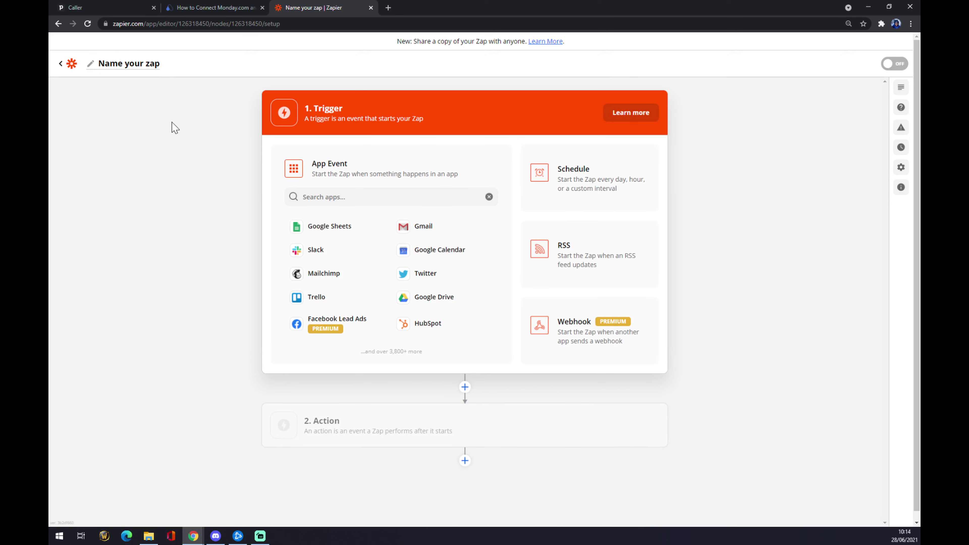
left_click(349, 196)
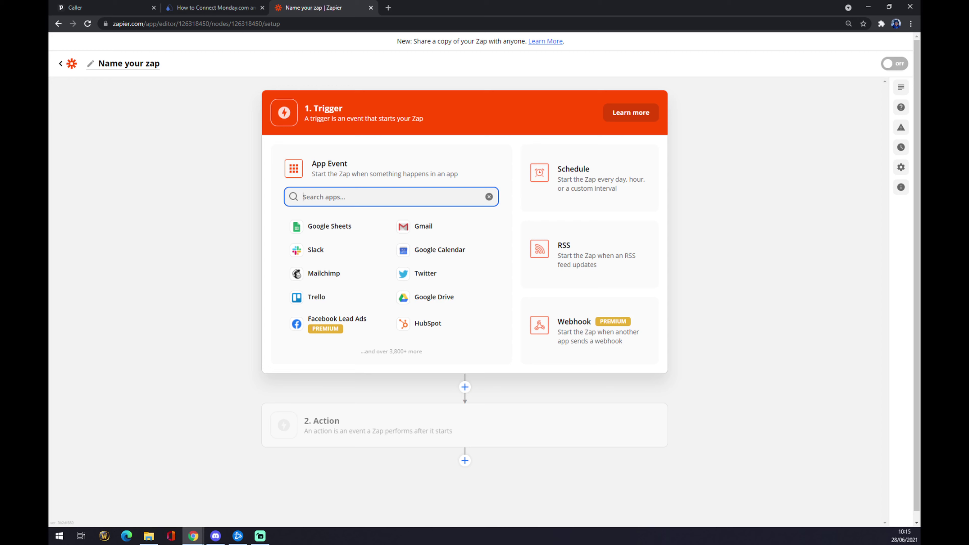
type("pipe")
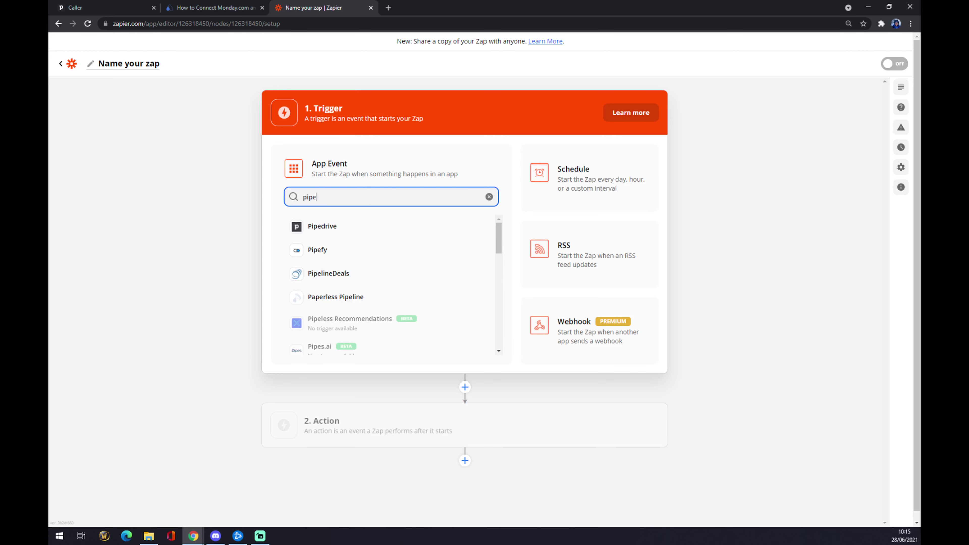
left_click(343, 225)
left_click(292, 228)
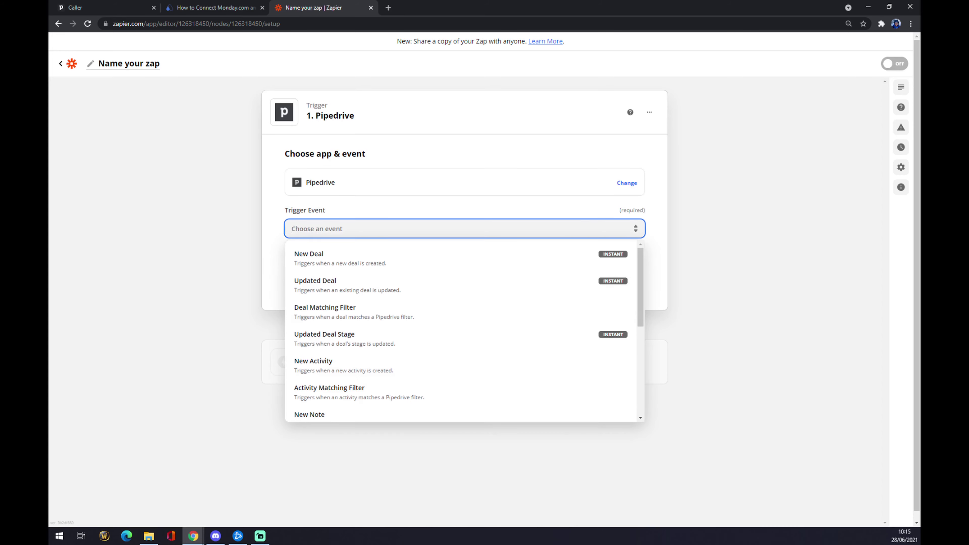
left_click(361, 263)
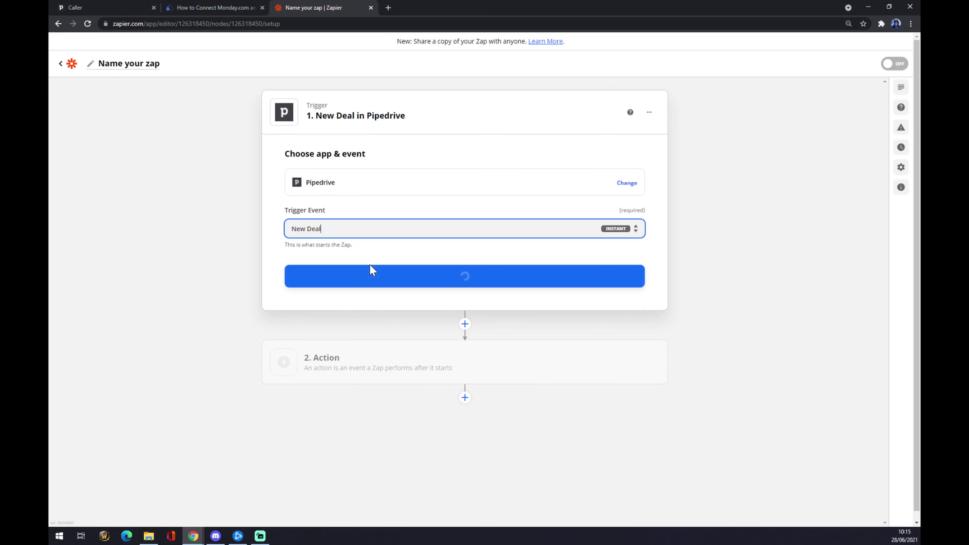
Select the connected Pipedrive account and continue to the trigger test.
left_click(381, 283)
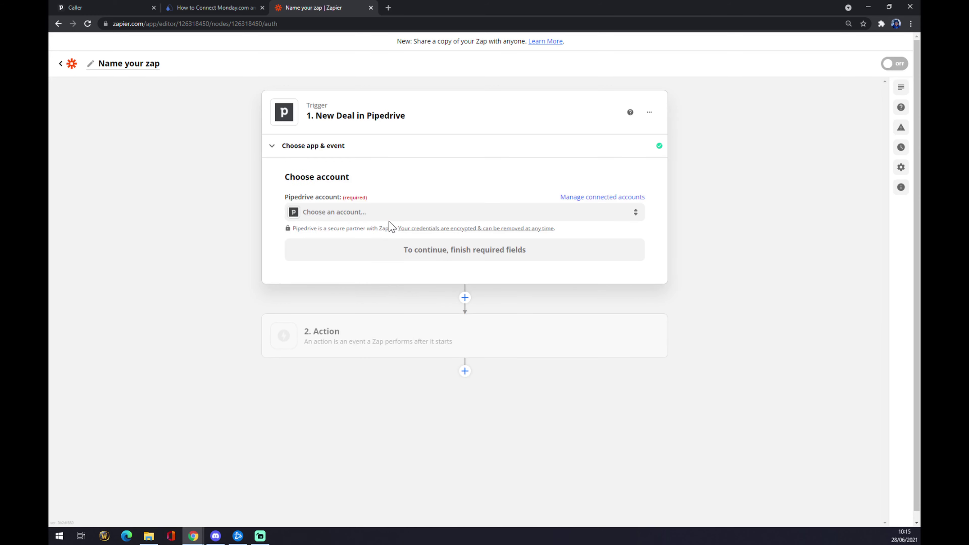
left_click(386, 221)
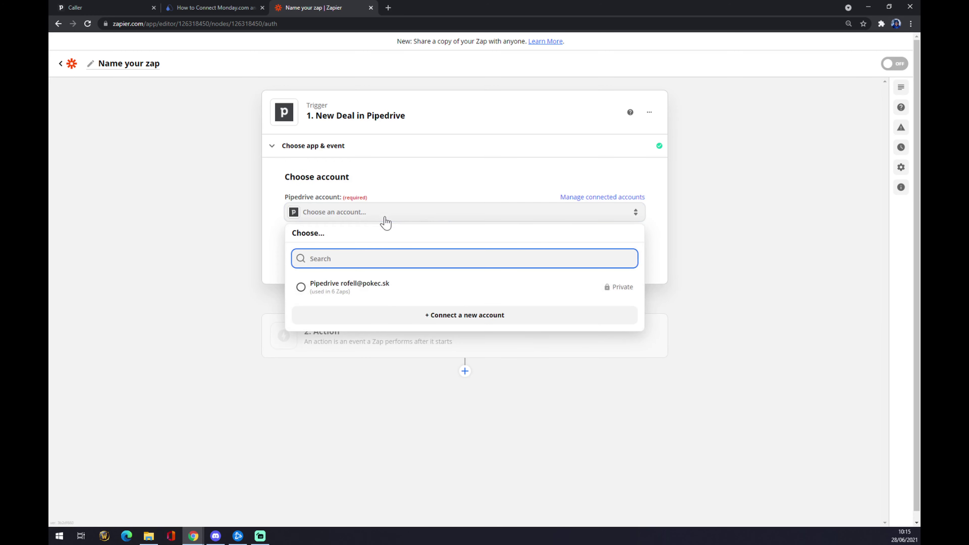
left_click(372, 292)
left_click(395, 255)
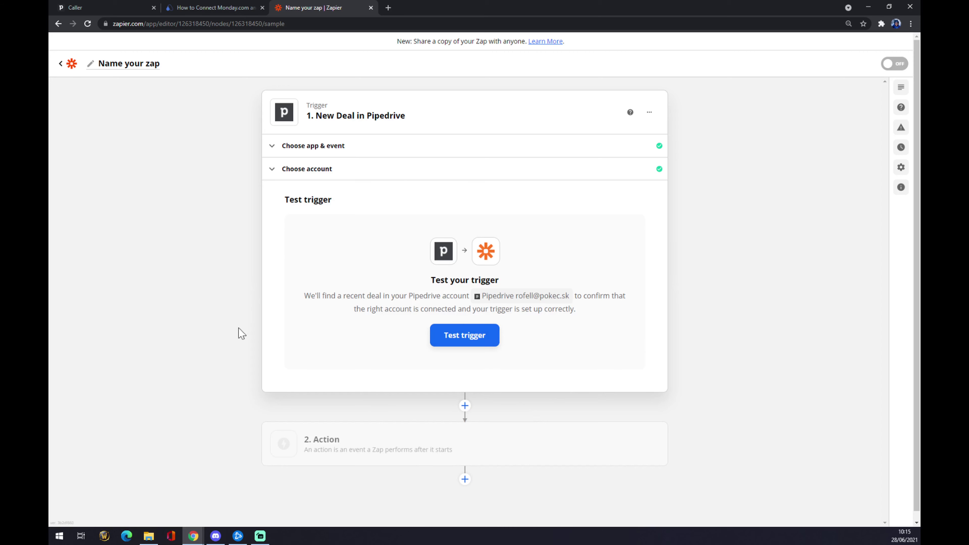
Set the action step to monday.com with Archive Item as the action event.
left_click(357, 456)
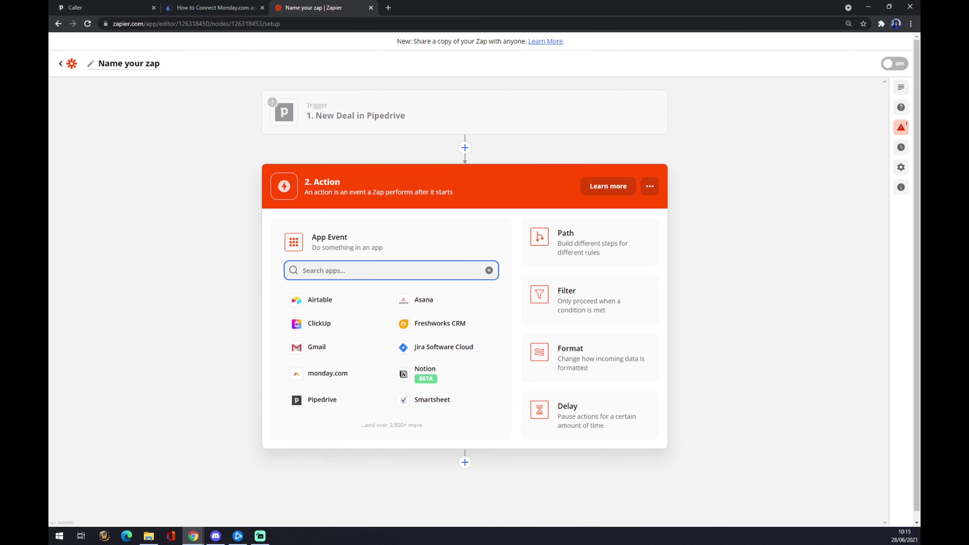
type("monda")
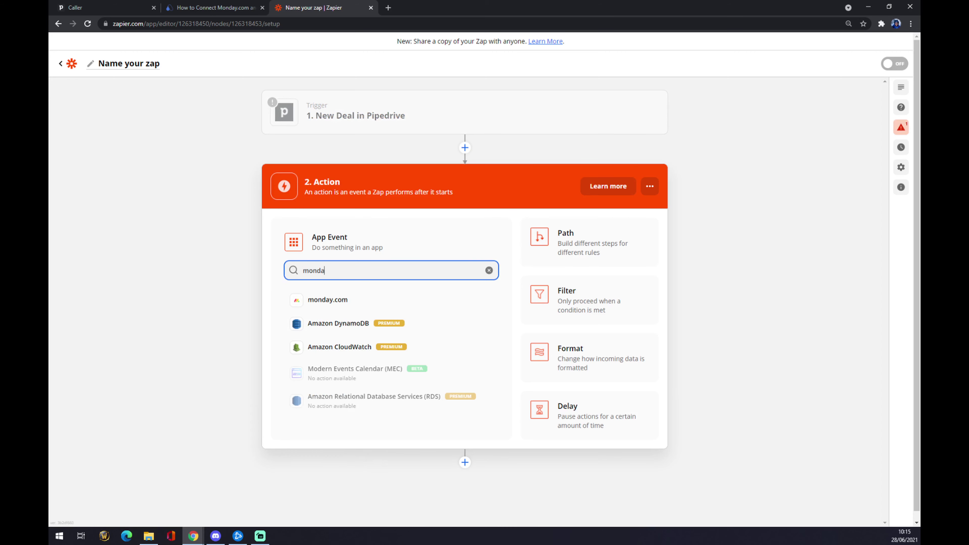
left_click(338, 299)
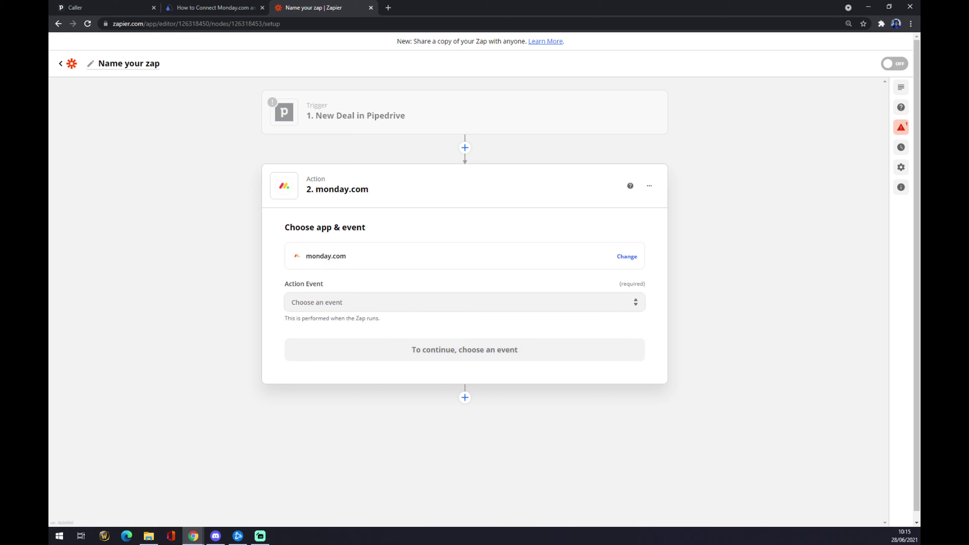
scroll(361, 355, "down", 10)
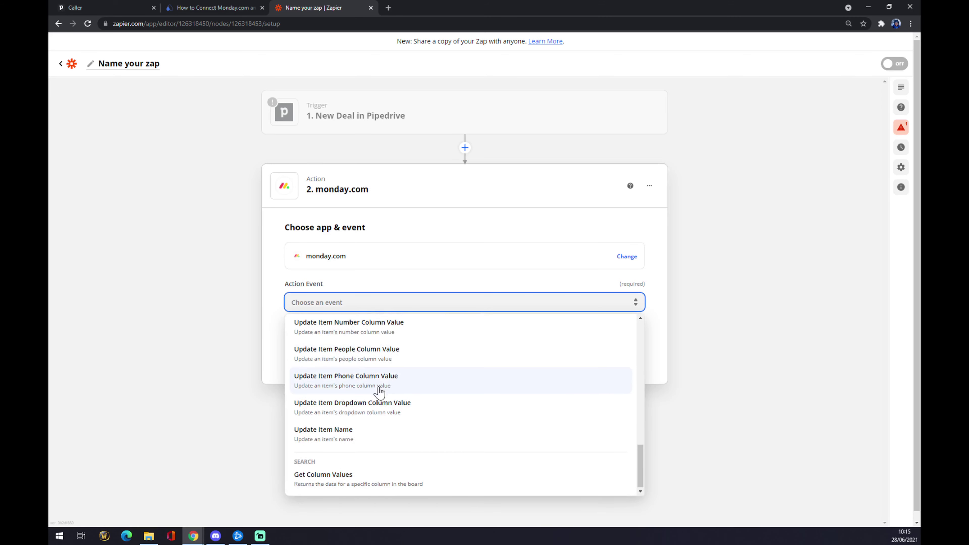
scroll(381, 395, "up", 5)
scroll(379, 393, "up", 3)
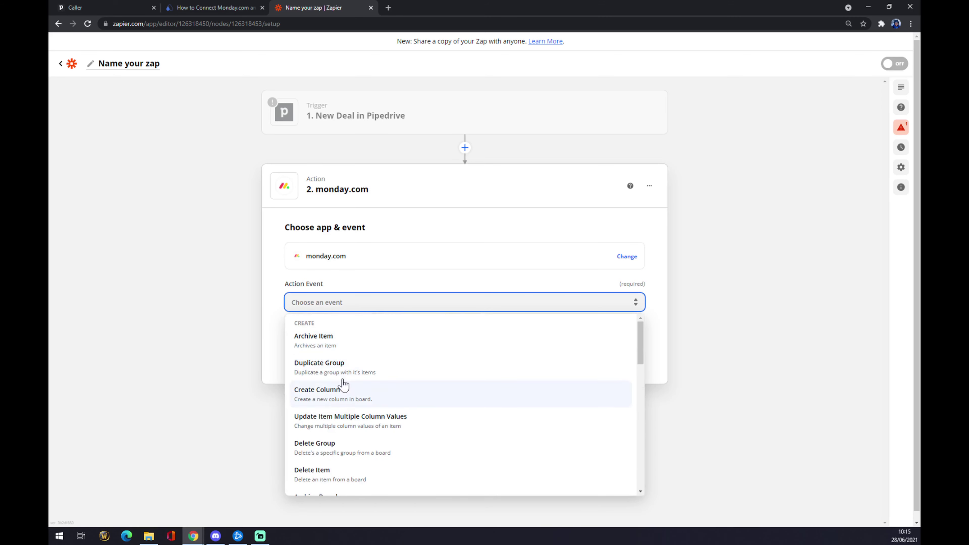
left_click(344, 344)
left_click(360, 352)
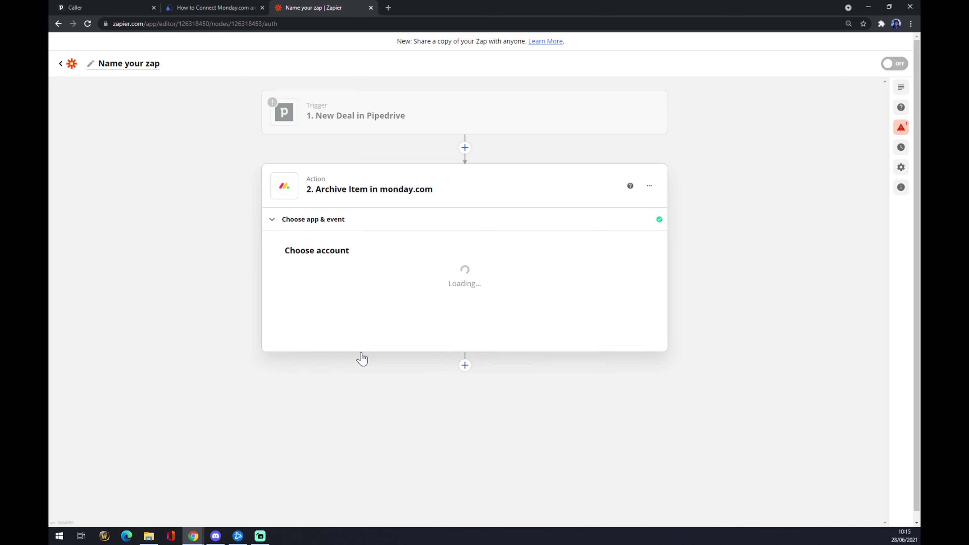